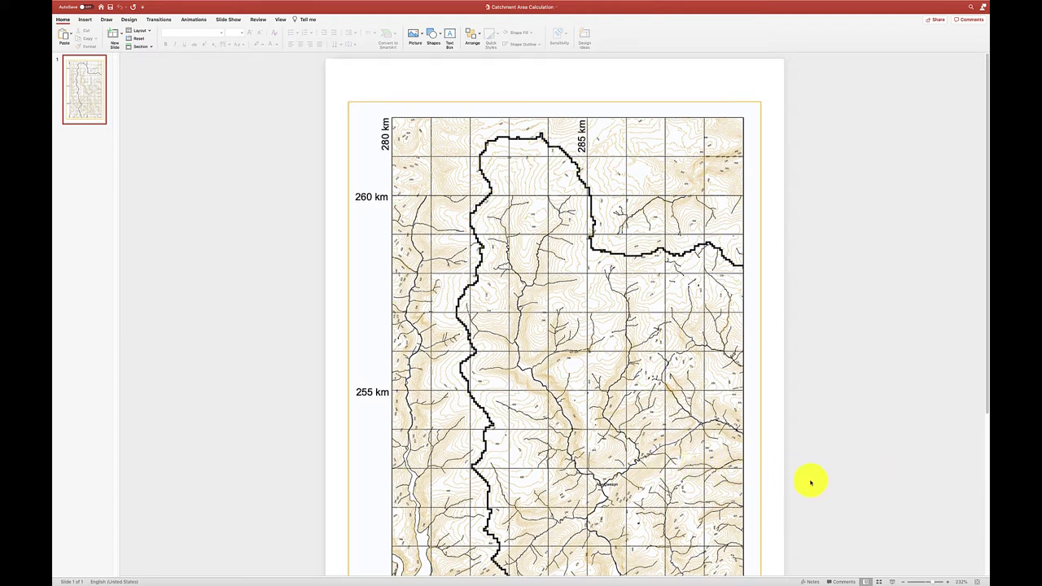
Step: Choose the Freeform shape from the Shapes gallery for tracing the catchment map
{"action": "scroll", "coordinate": [809, 482], "scroll_direction": "down", "scroll_amount": 2}
{"action": "scroll", "coordinate": [810, 482], "scroll_direction": "down", "scroll_amount": 5}
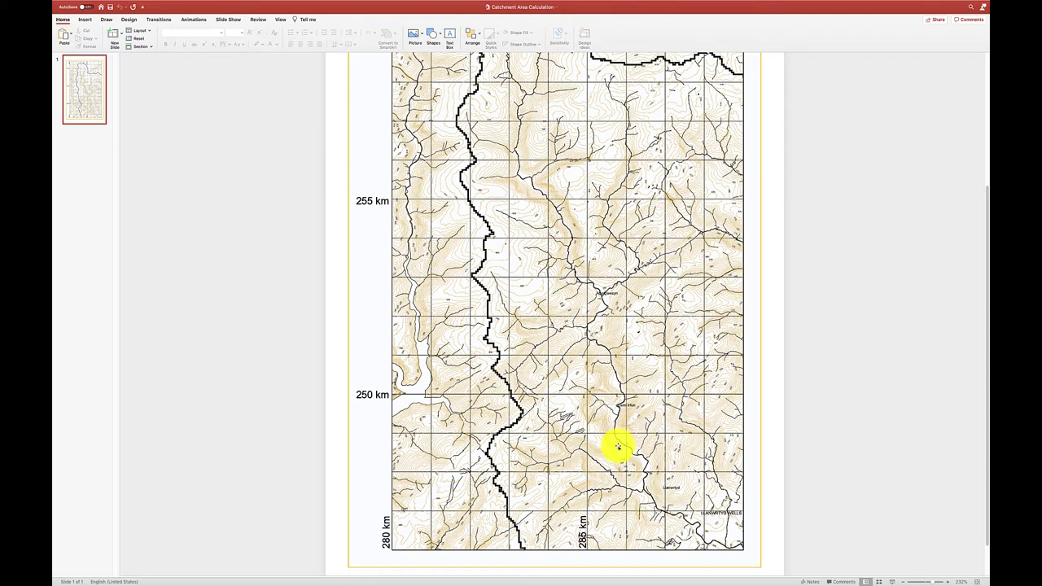
{"action": "scroll", "coordinate": [619, 446], "scroll_direction": "up", "scroll_amount": 5}
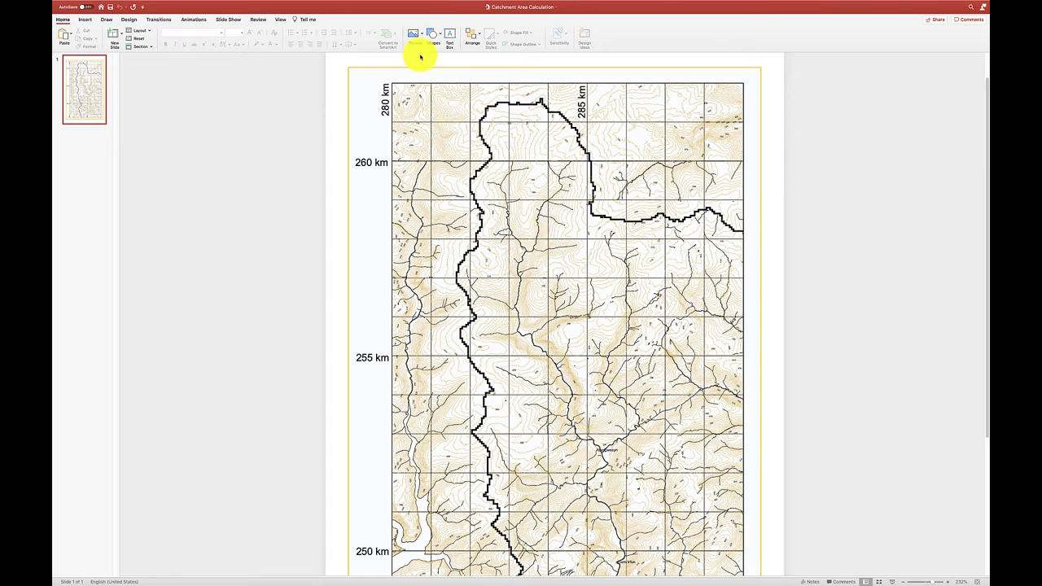
{"action": "left_click", "coordinate": [445, 41]}
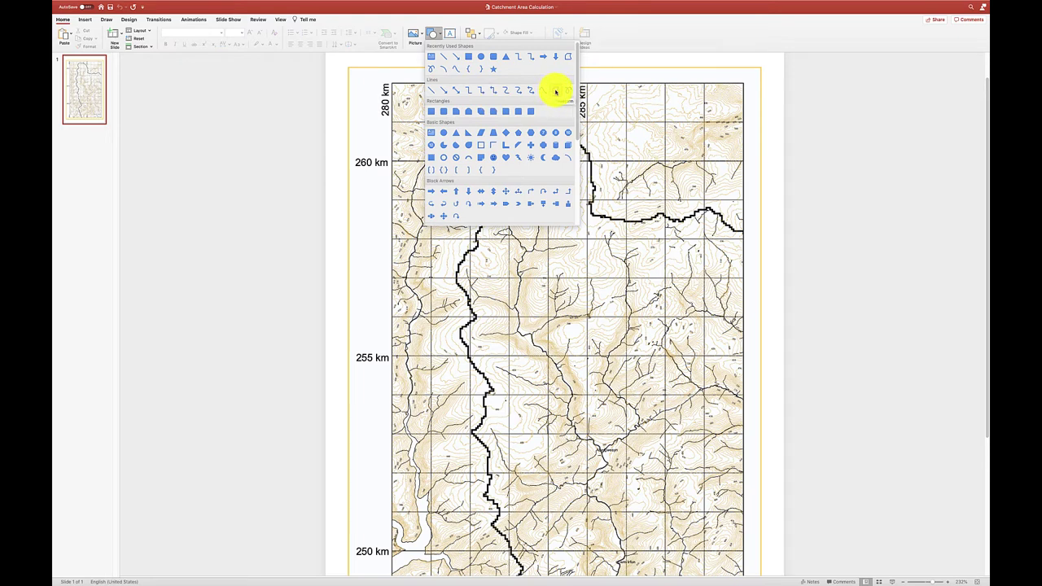
{"action": "left_click", "coordinate": [555, 92]}
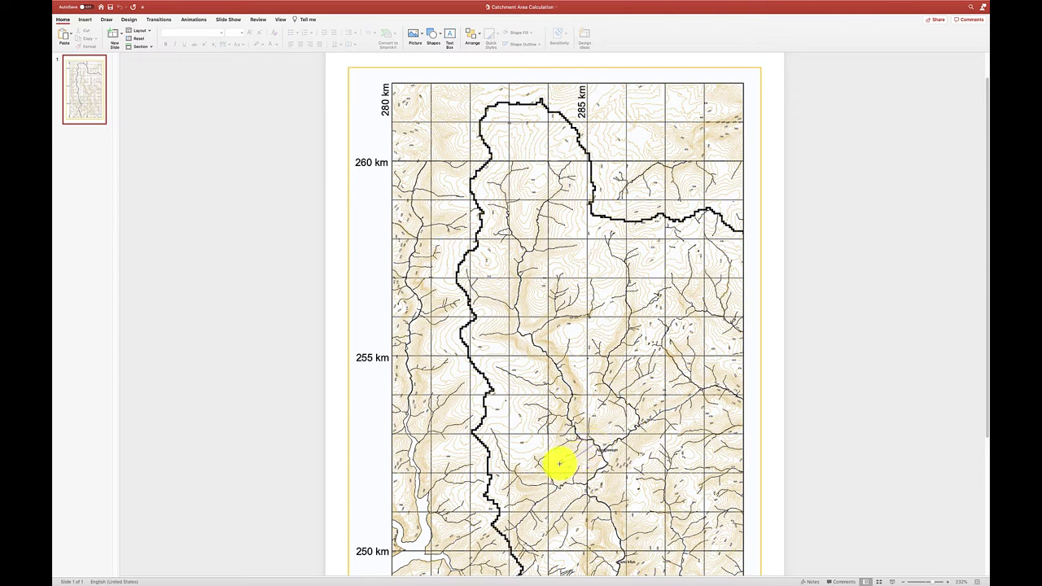
Step: Trace the catchment boundary from its outlet into a closed, solid blue freeform polygon
{"action": "left_click_drag", "start_coordinate": [559, 463], "coordinate": [492, 392]}
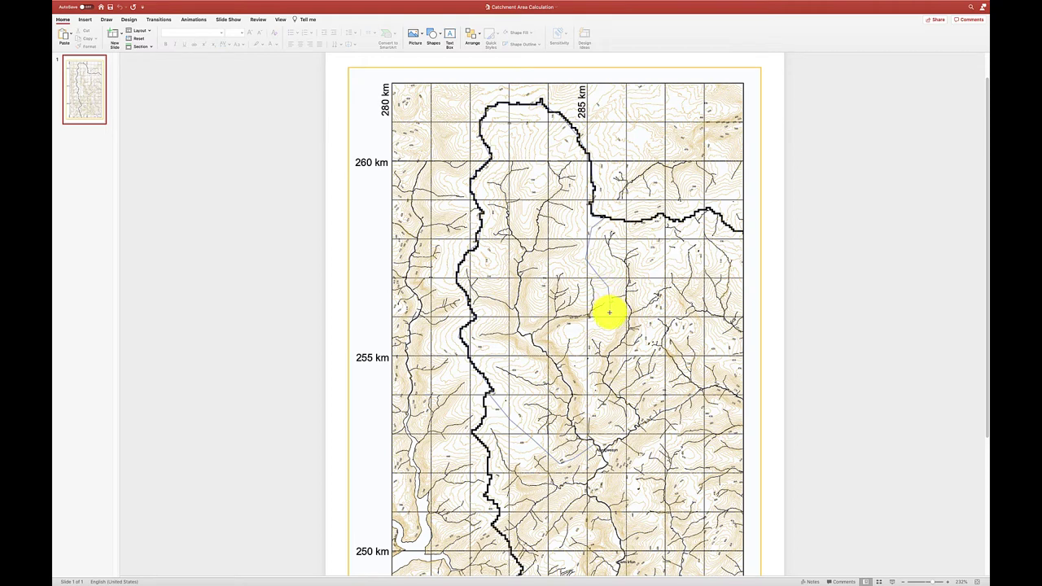
{"action": "left_click", "coordinate": [608, 309]}
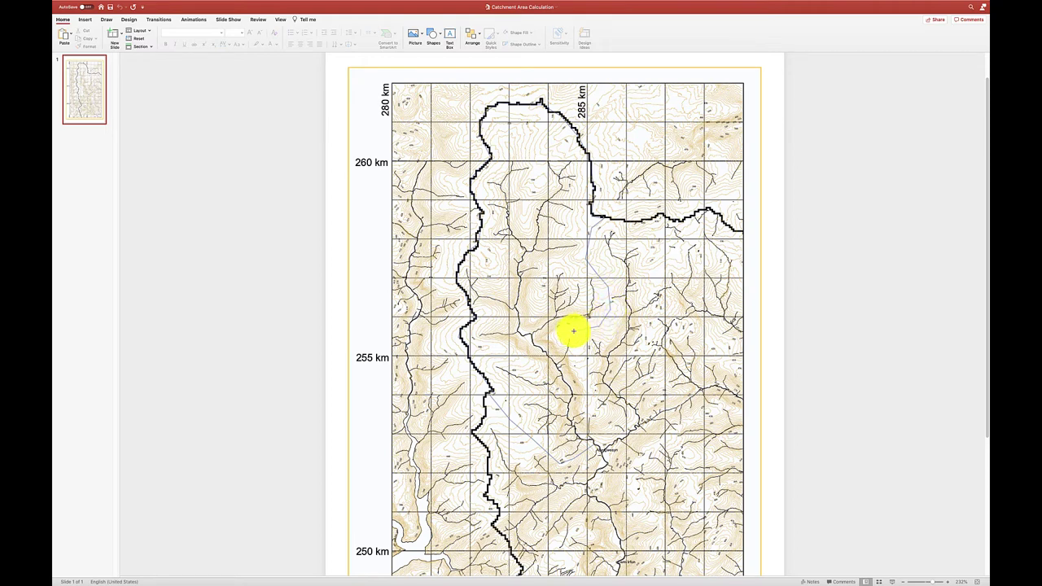
{"action": "left_click", "coordinate": [574, 331]}
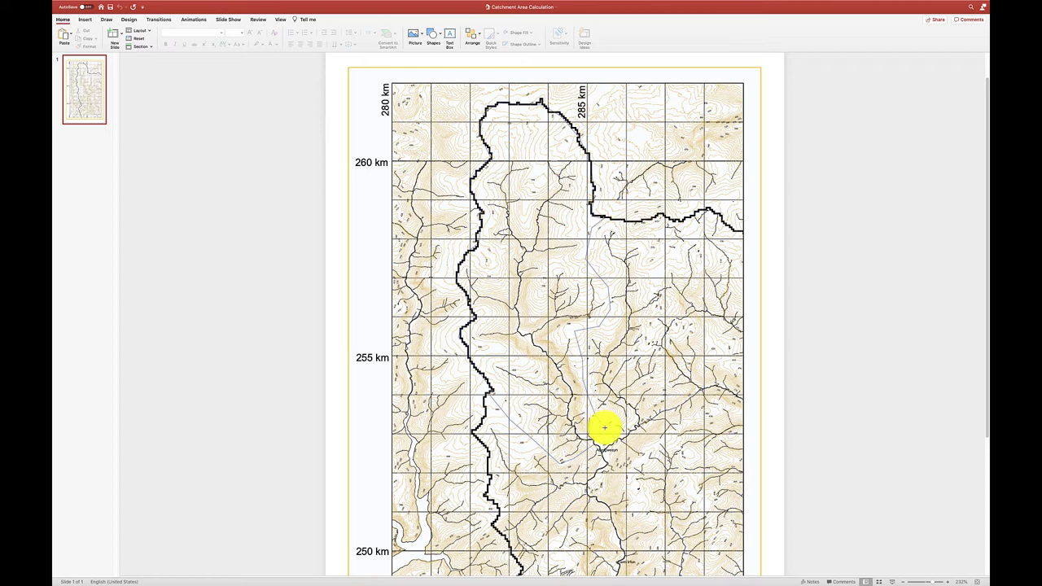
{"action": "double_click", "coordinate": [596, 444]}
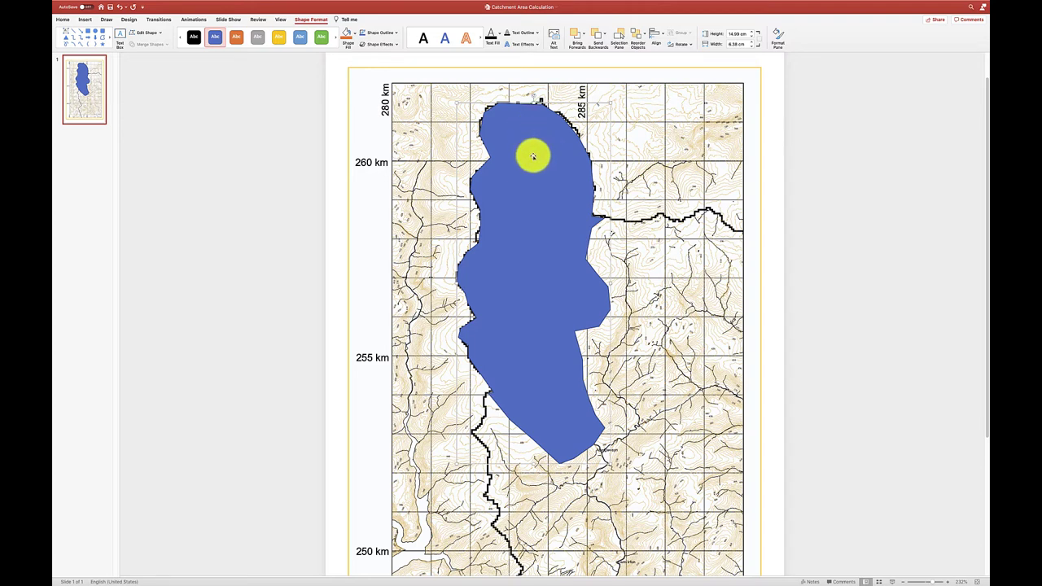
Step: Run the GetShapeArea macro on the blue shape without a square, giving 10.1 in² and 65.13 cm²
{"action": "mouse_move", "coordinate": [279, 1]}
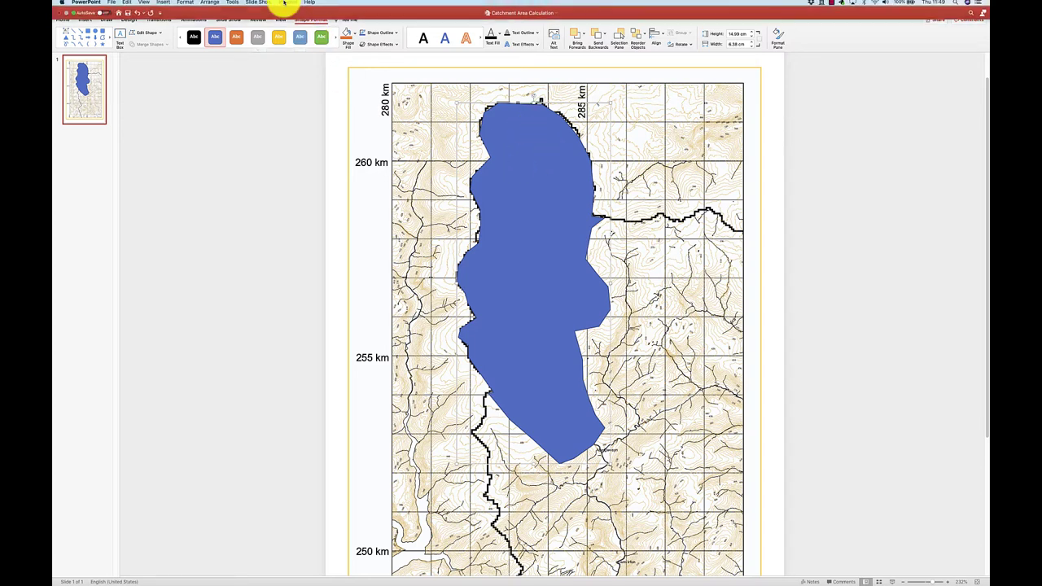
{"action": "left_click", "coordinate": [231, 4]}
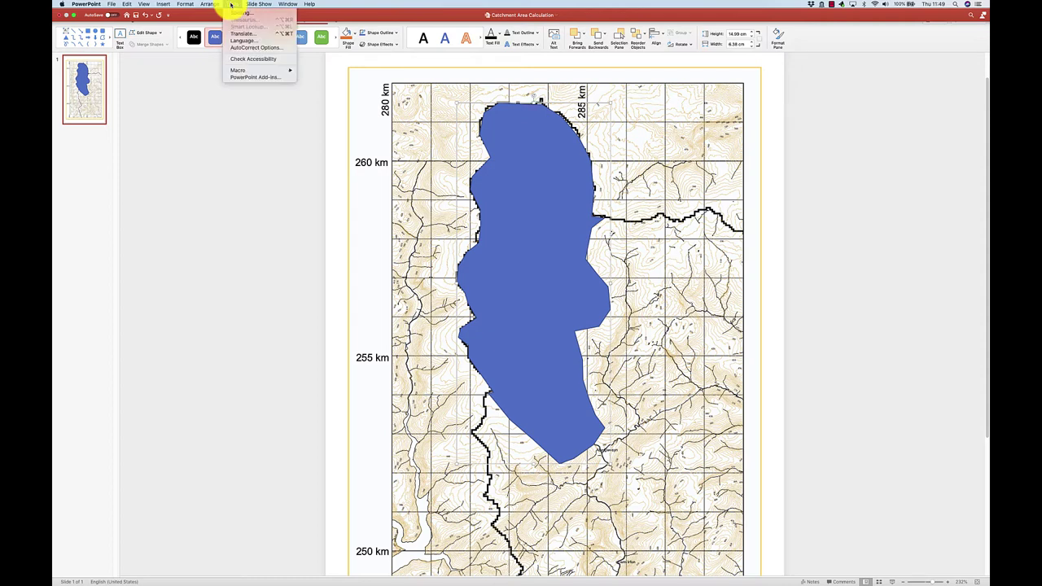
{"action": "mouse_move", "coordinate": [236, 71]}
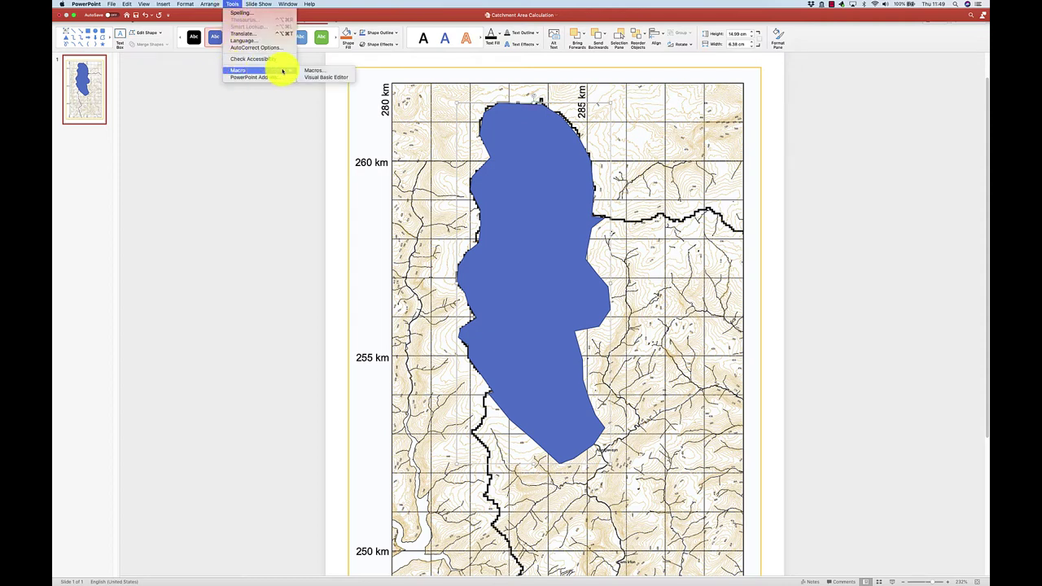
{"action": "left_click", "coordinate": [306, 71]}
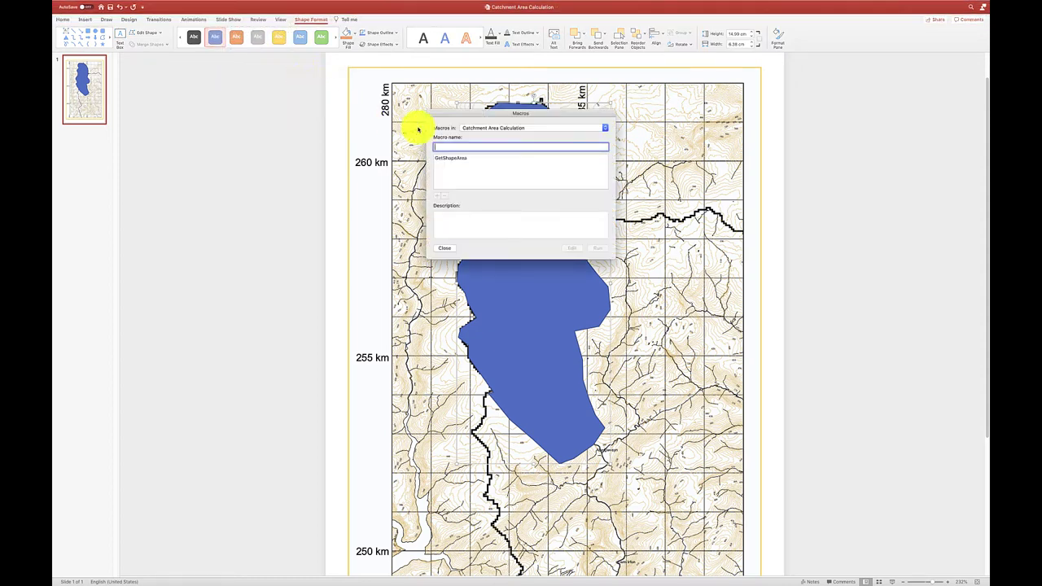
{"action": "left_click", "coordinate": [452, 159]}
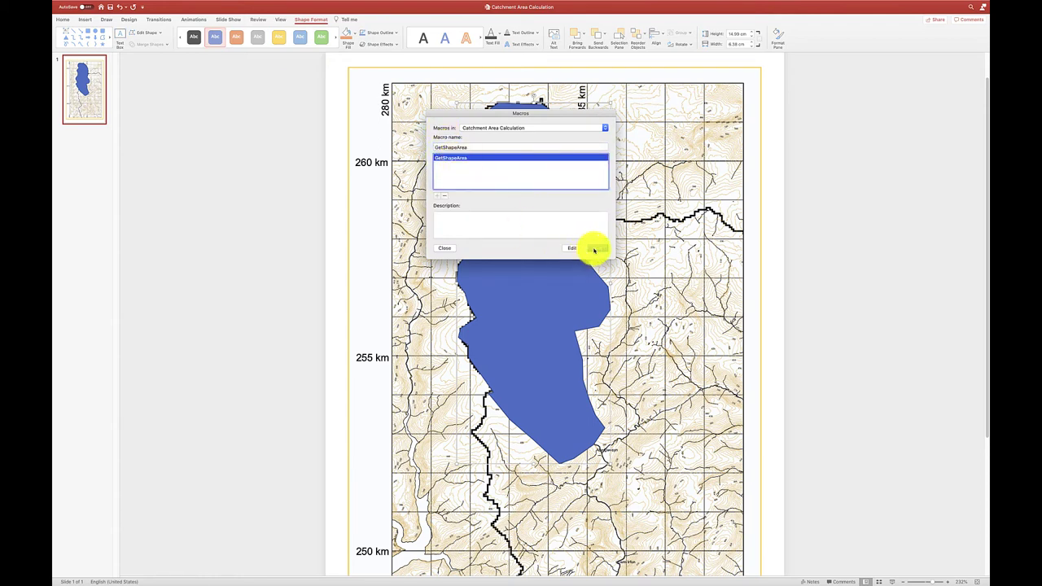
{"action": "left_click", "coordinate": [594, 248]}
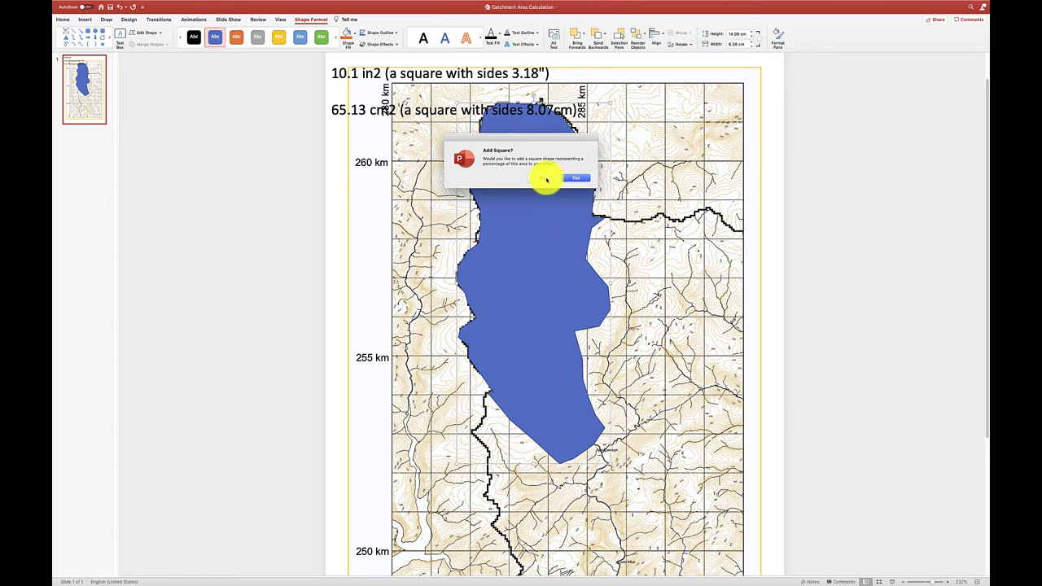
{"action": "left_click", "coordinate": [546, 179]}
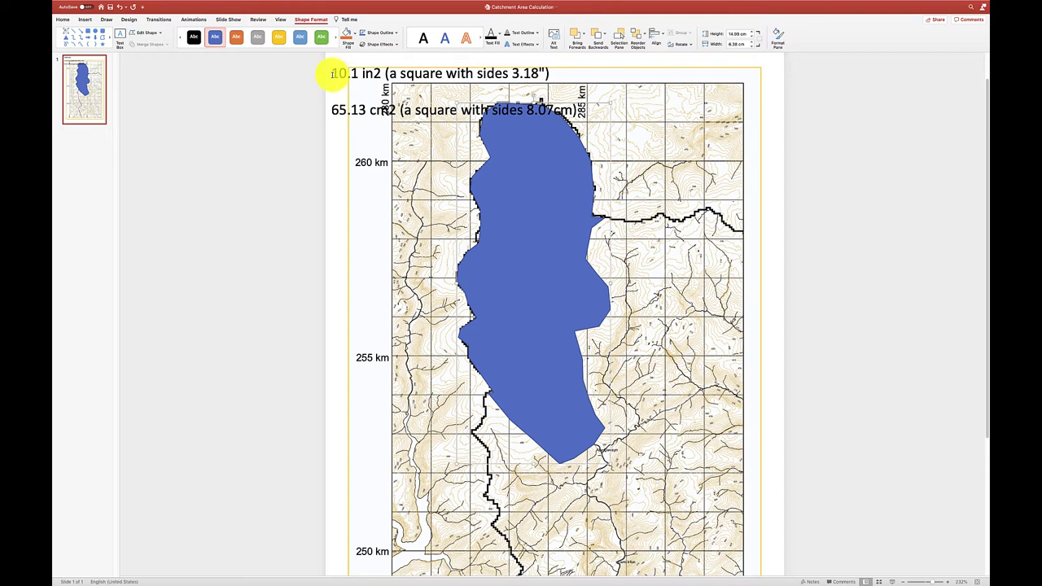
Step: Delete the inch area line and the square-size remark from the area label
{"action": "left_click_drag", "start_coordinate": [334, 75], "coordinate": [558, 74]}
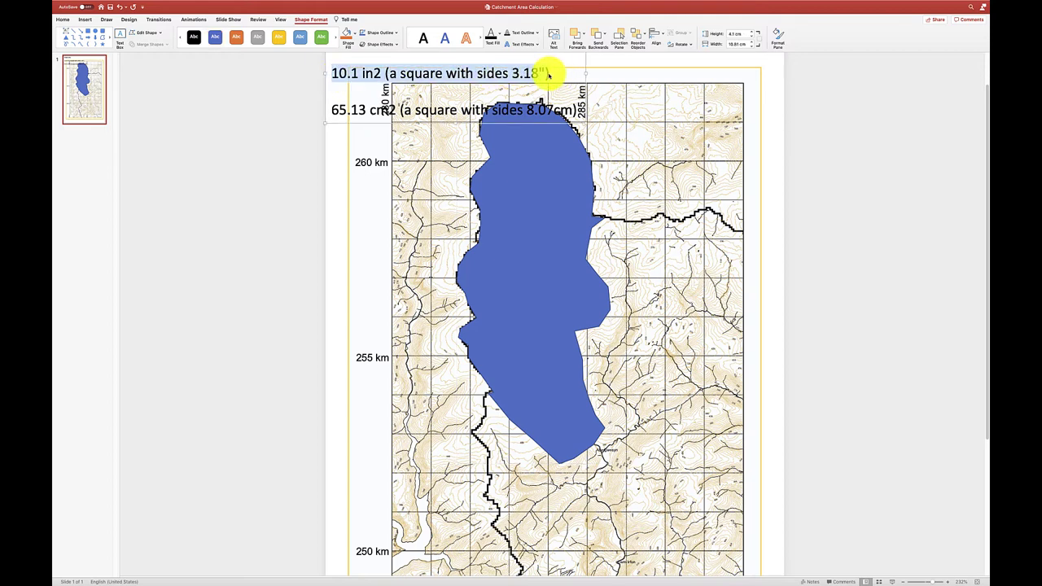
{"action": "key", "text": "BackSpace"}
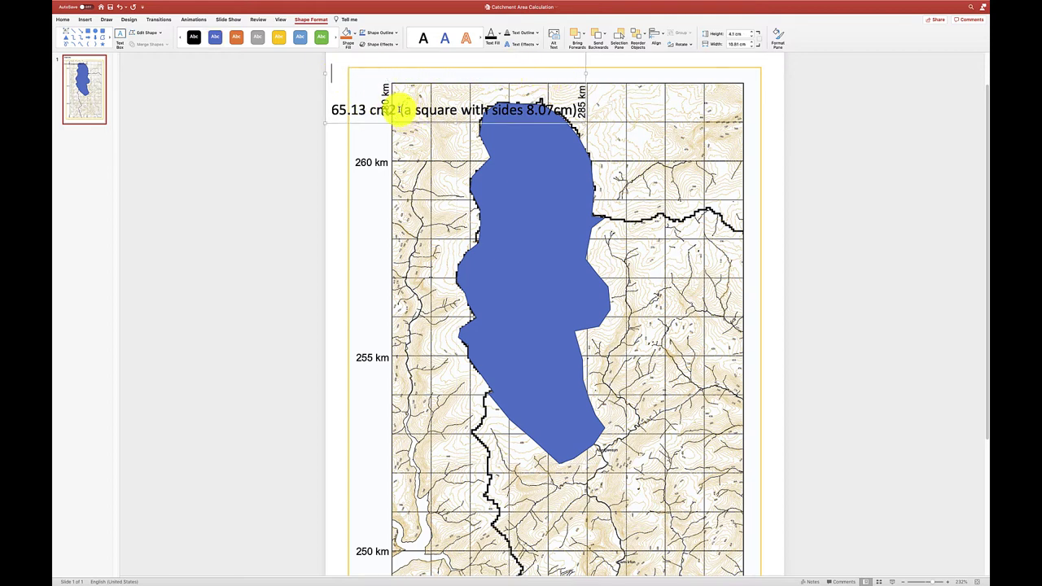
{"action": "left_click_drag", "start_coordinate": [398, 110], "coordinate": [588, 106]}
{"action": "key", "text": "BackSpace"}
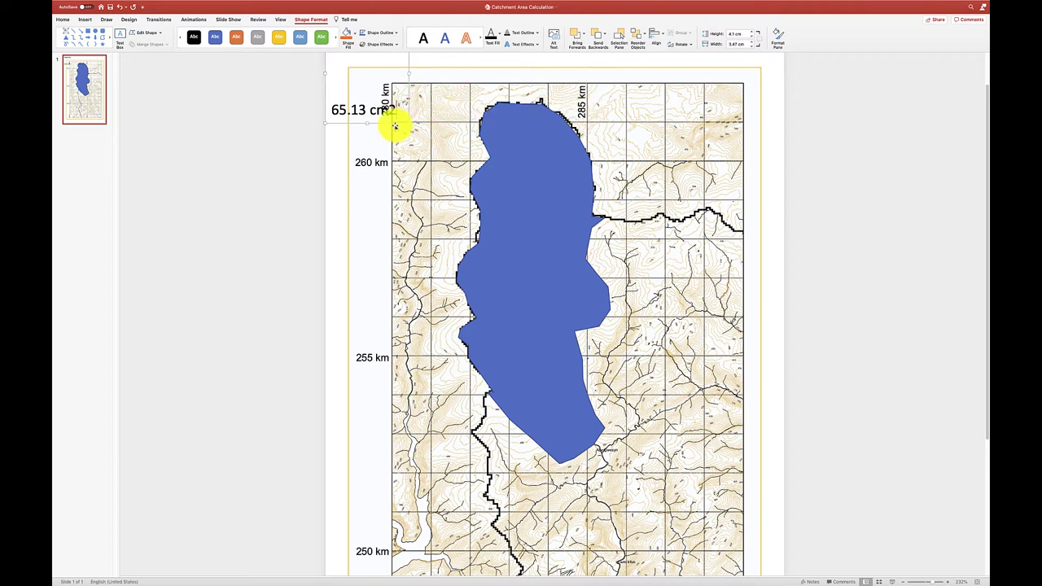
Step: Shrink the label box and remove the blank lines so it reads 'Shape Area 65.13 cm2'
{"action": "left_click_drag", "start_coordinate": [366, 123], "coordinate": [365, 88]}
{"action": "scroll", "coordinate": [399, 81], "scroll_direction": "up", "scroll_amount": 3}
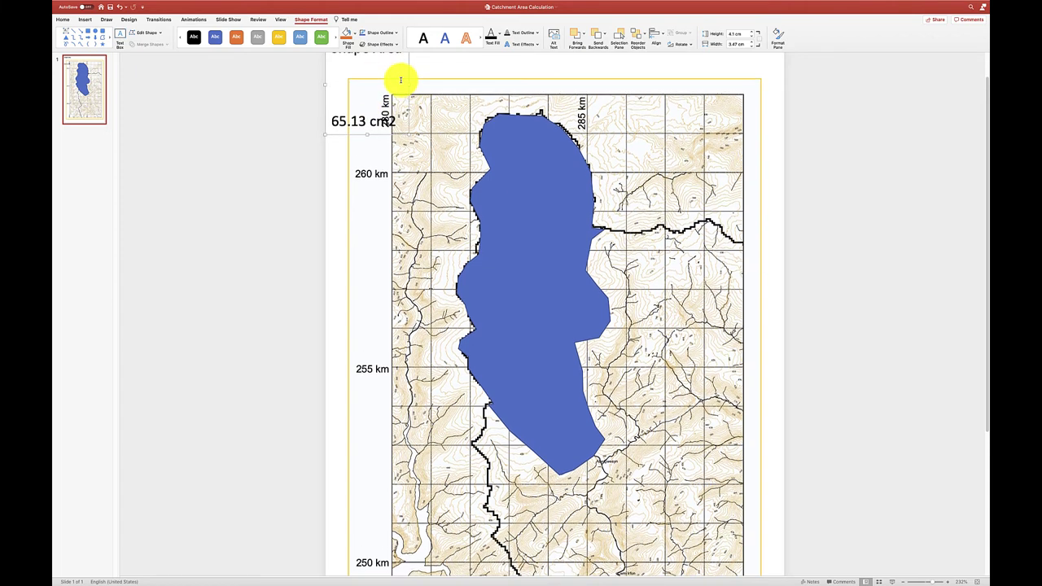
{"action": "left_click", "coordinate": [337, 99]}
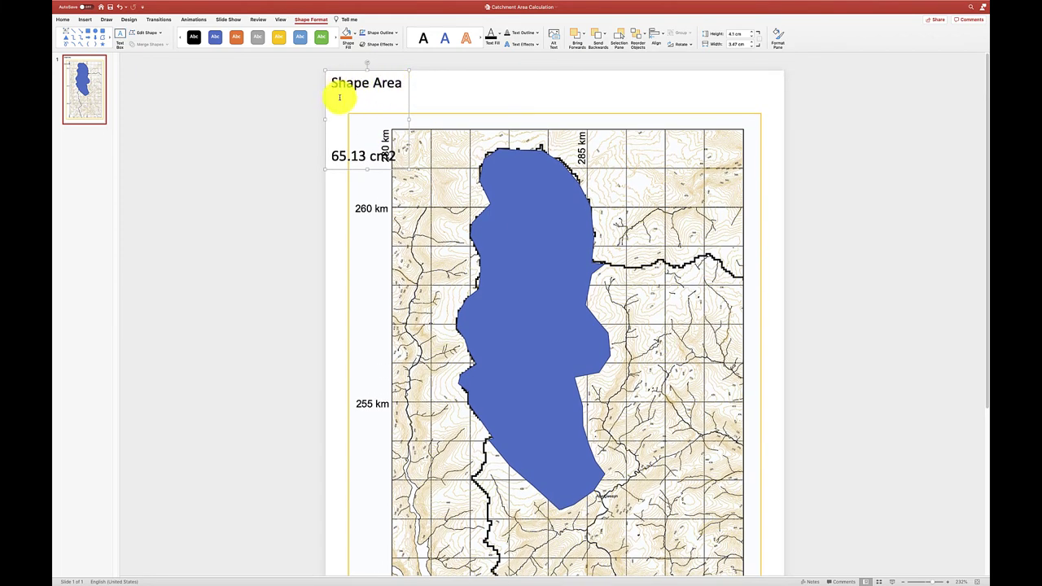
{"action": "key", "text": "Delete"}
{"action": "key", "text": "Delete"}
{"action": "key", "text": "Delete"}
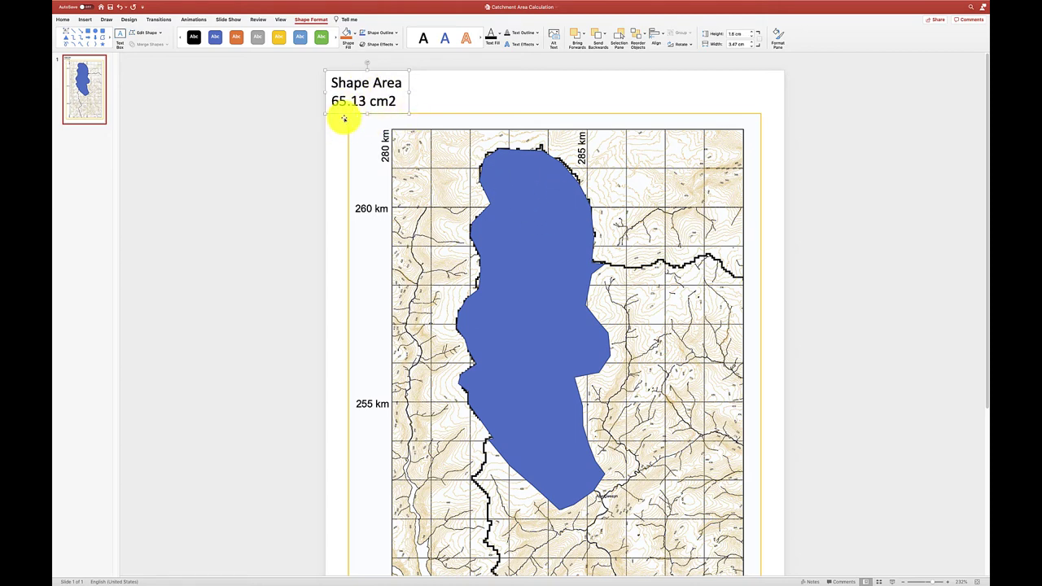
{"action": "left_click", "coordinate": [339, 157]}
{"action": "scroll", "coordinate": [339, 158], "scroll_direction": "down", "scroll_amount": 1}
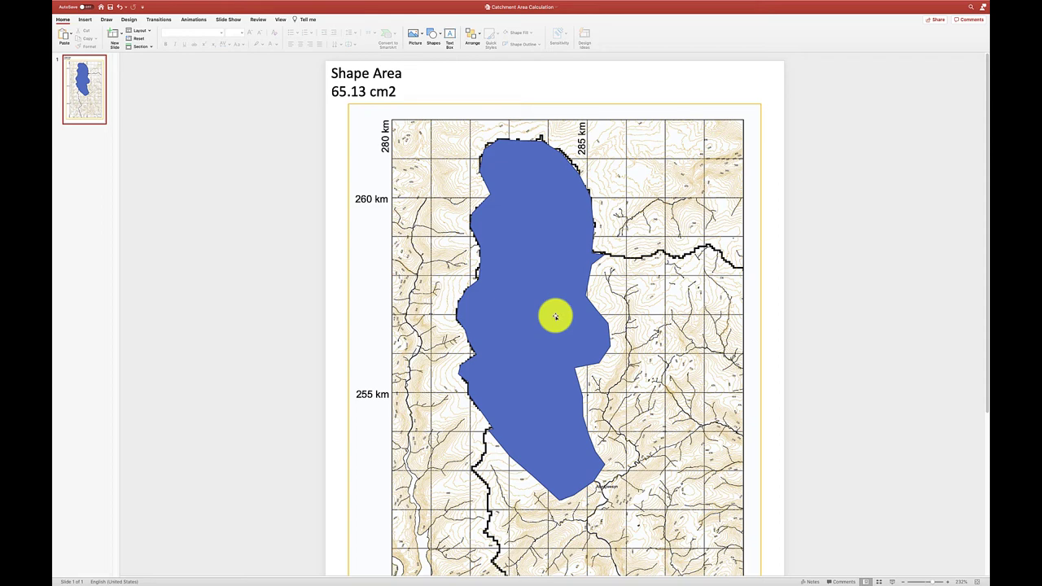
Step: Deselect the blue catchment shape and bring up the Shapes gallery
{"action": "left_click", "coordinate": [515, 215]}
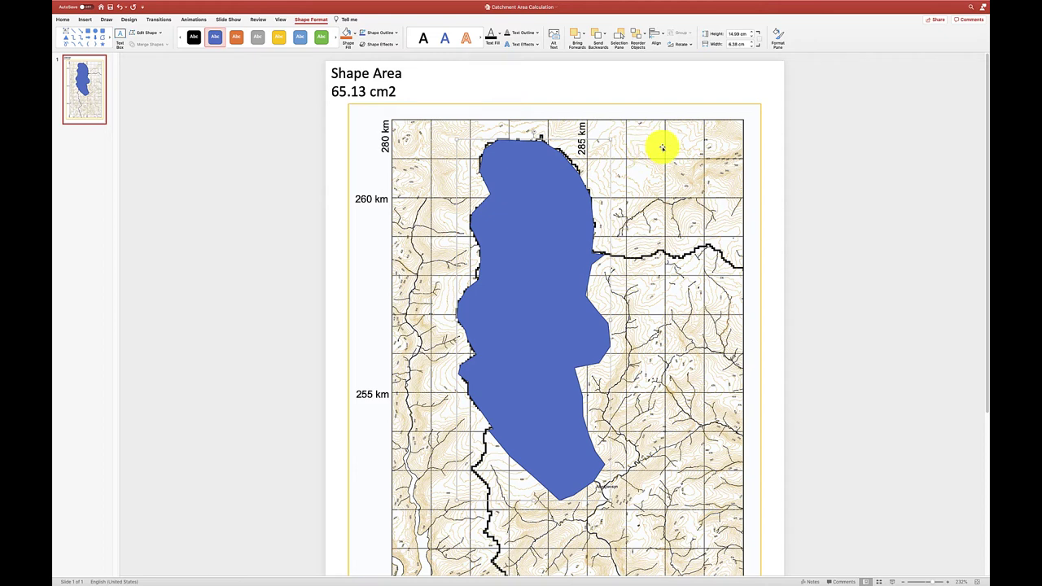
{"action": "left_click", "coordinate": [758, 95]}
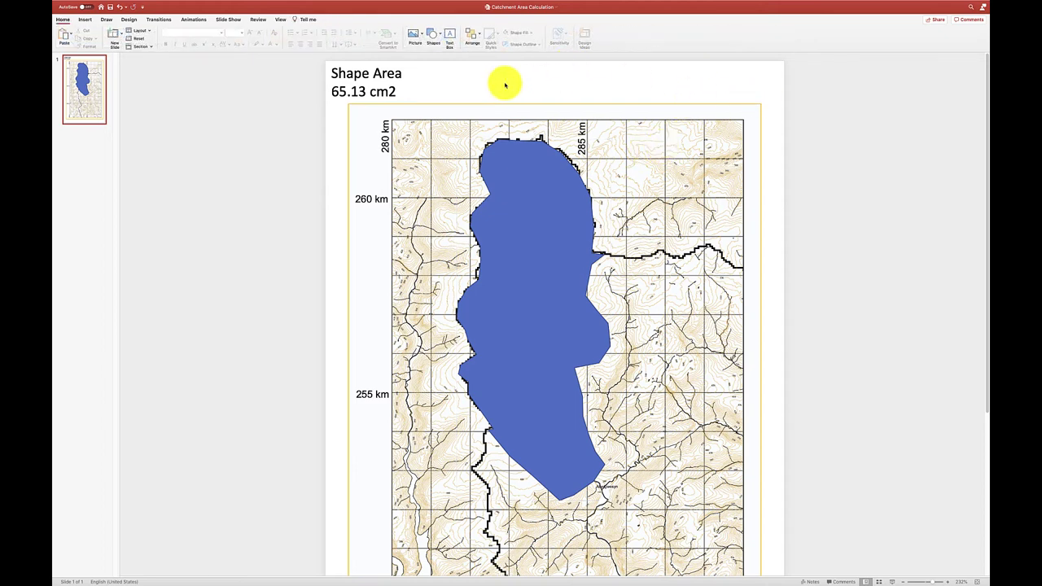
{"action": "left_click", "coordinate": [439, 36]}
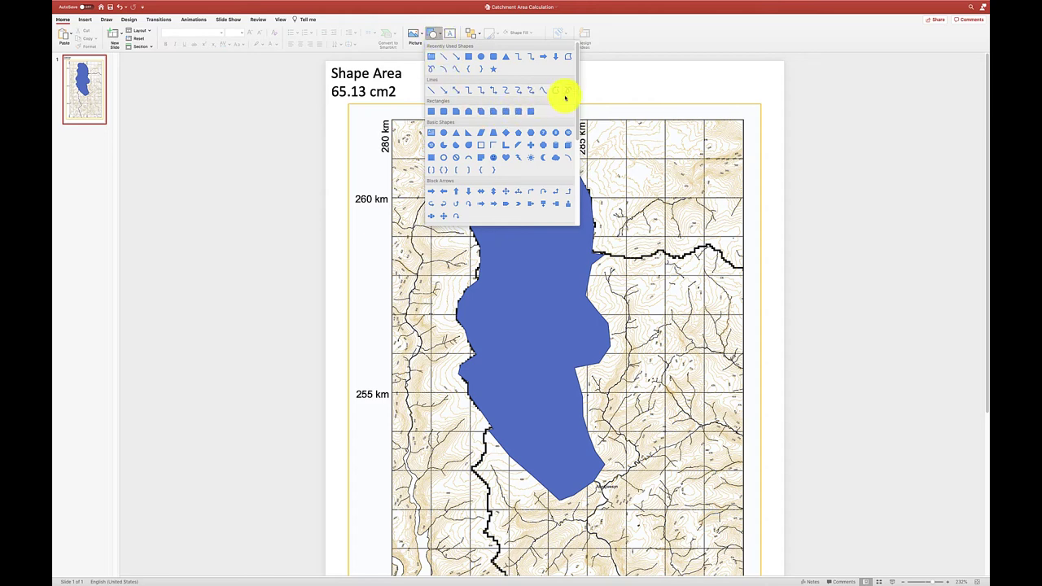
Step: Draw a blue square, about 1.6 cm per side, over one grid cell at the map's top
{"action": "left_click", "coordinate": [555, 91]}
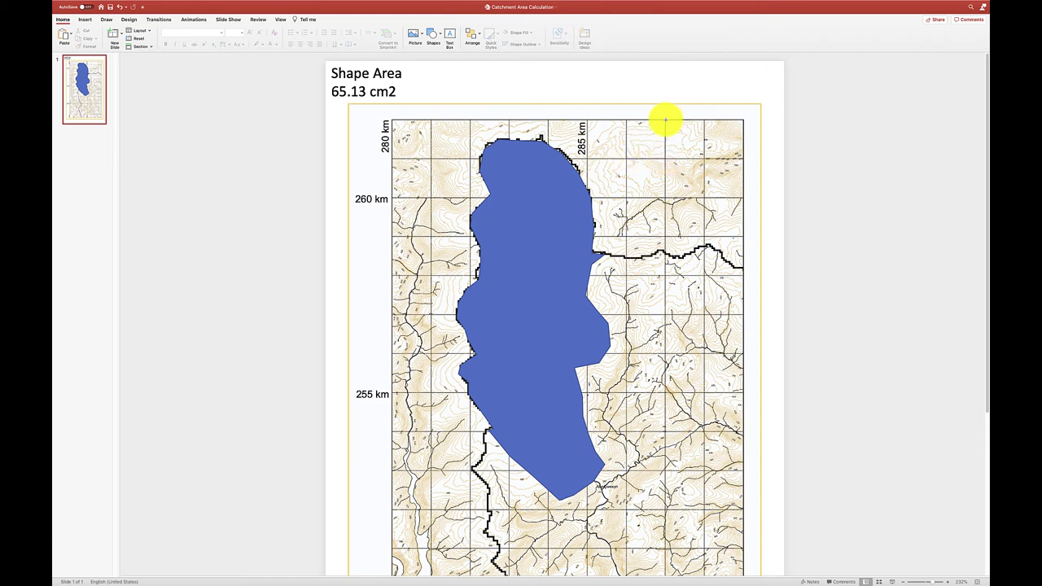
{"action": "left_click", "coordinate": [626, 121]}
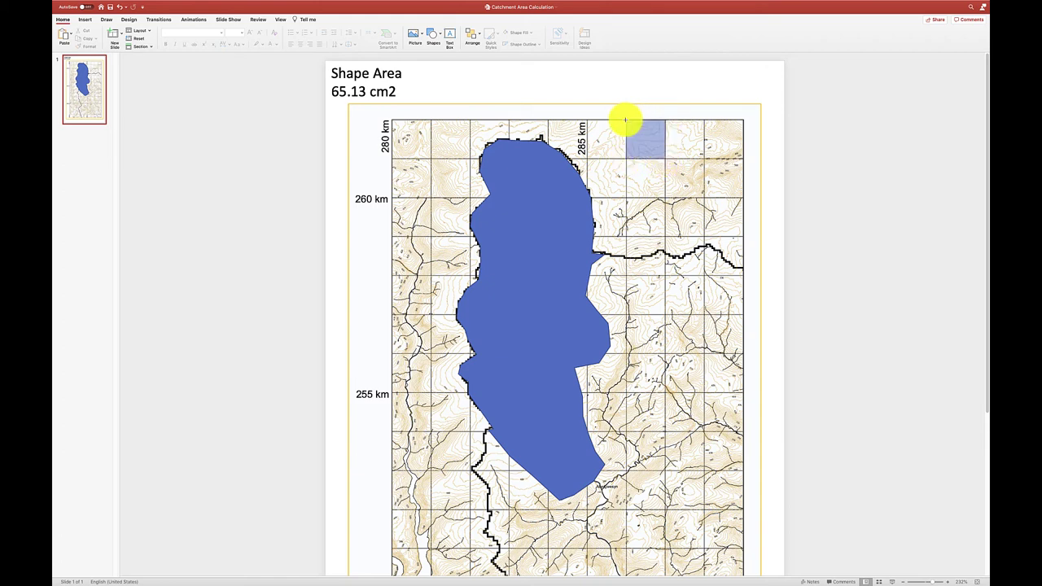
{"action": "left_click_drag", "start_coordinate": [625, 121], "coordinate": [625, 120]}
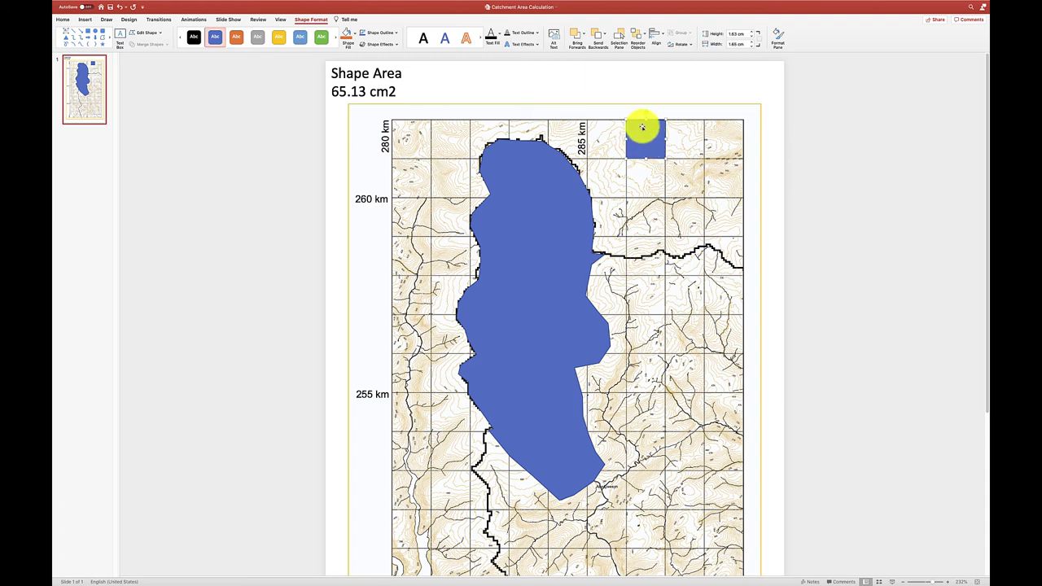
Step: Measure the grid square with GetShapeArea, declining the extra square, to add 0.4 in² and 2.61 cm²
{"action": "mouse_move", "coordinate": [279, 3]}
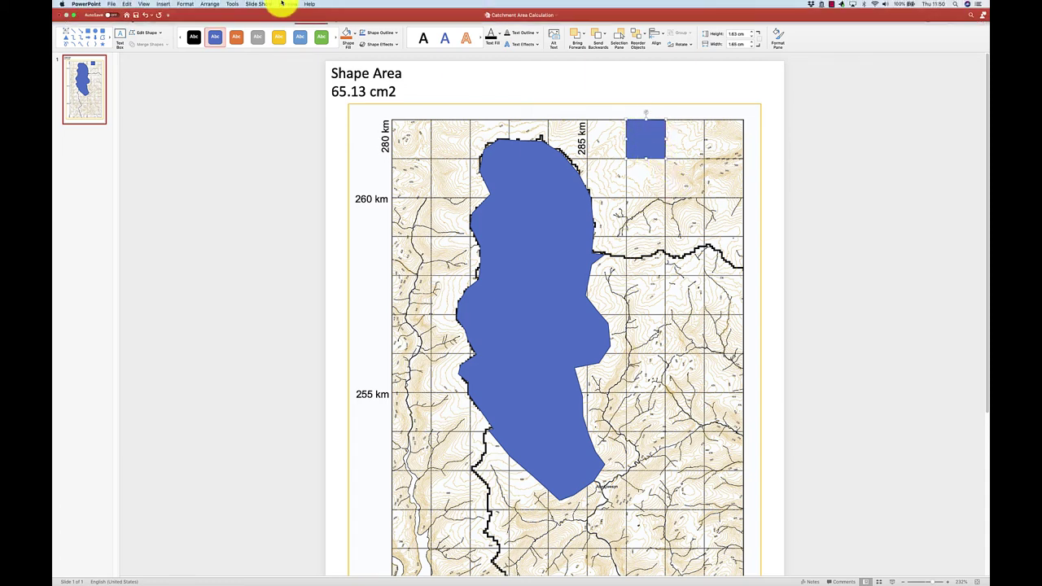
{"action": "left_click", "coordinate": [233, 4]}
{"action": "mouse_move", "coordinate": [235, 71]}
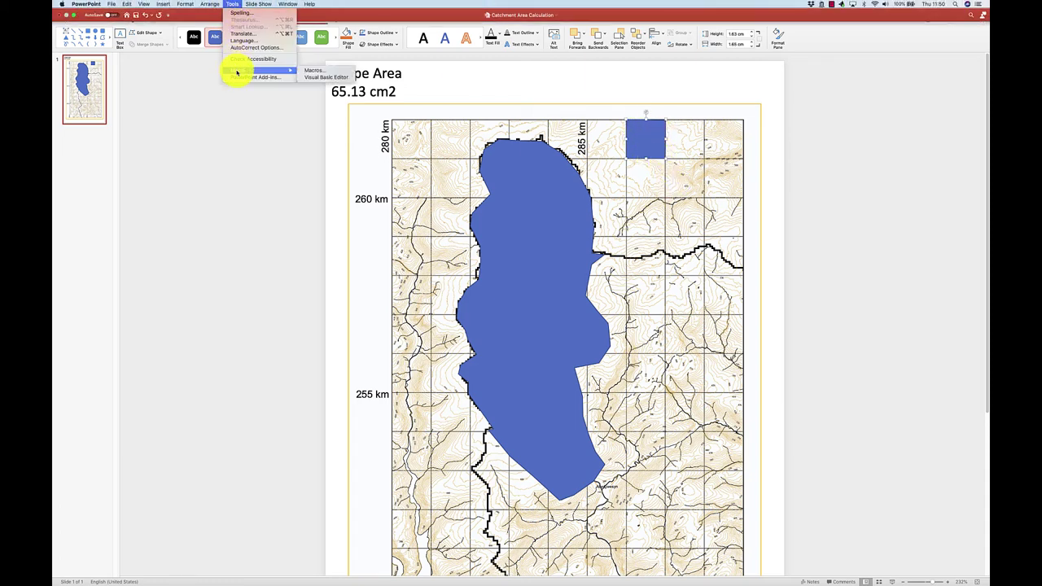
{"action": "left_click", "coordinate": [308, 71]}
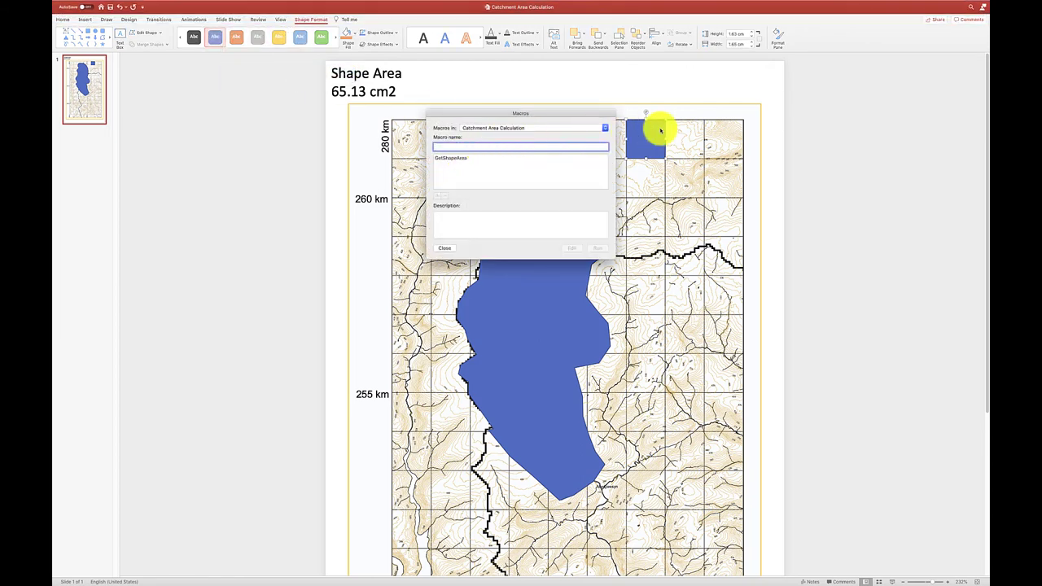
{"action": "left_click", "coordinate": [639, 121]}
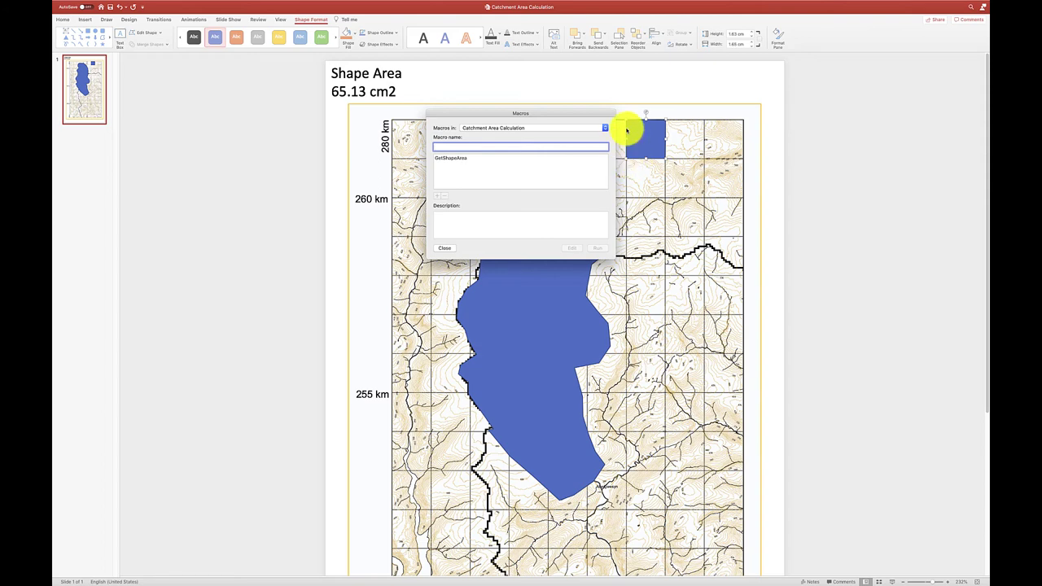
{"action": "left_click", "coordinate": [444, 158]}
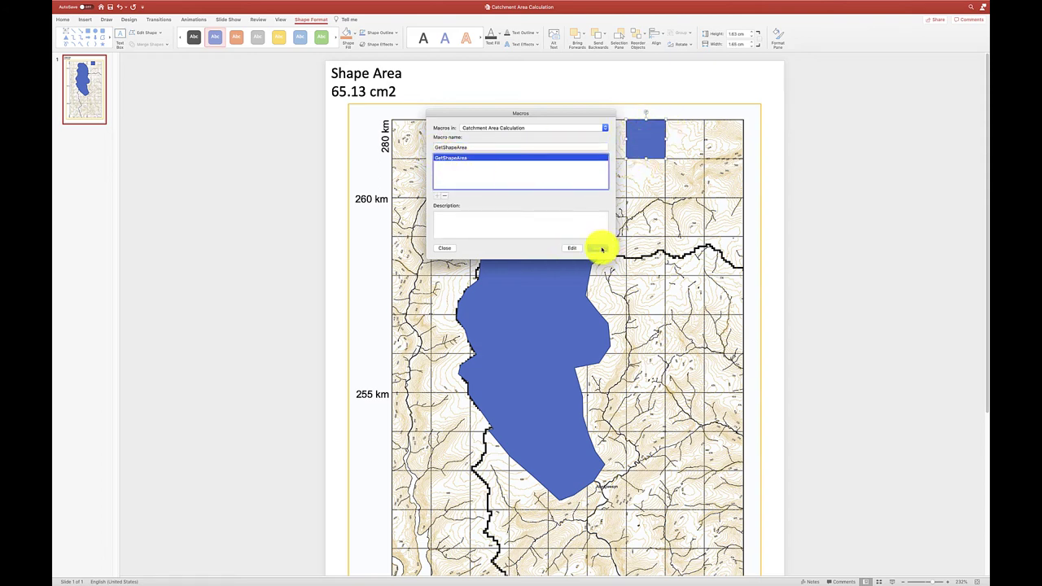
{"action": "left_click", "coordinate": [598, 247]}
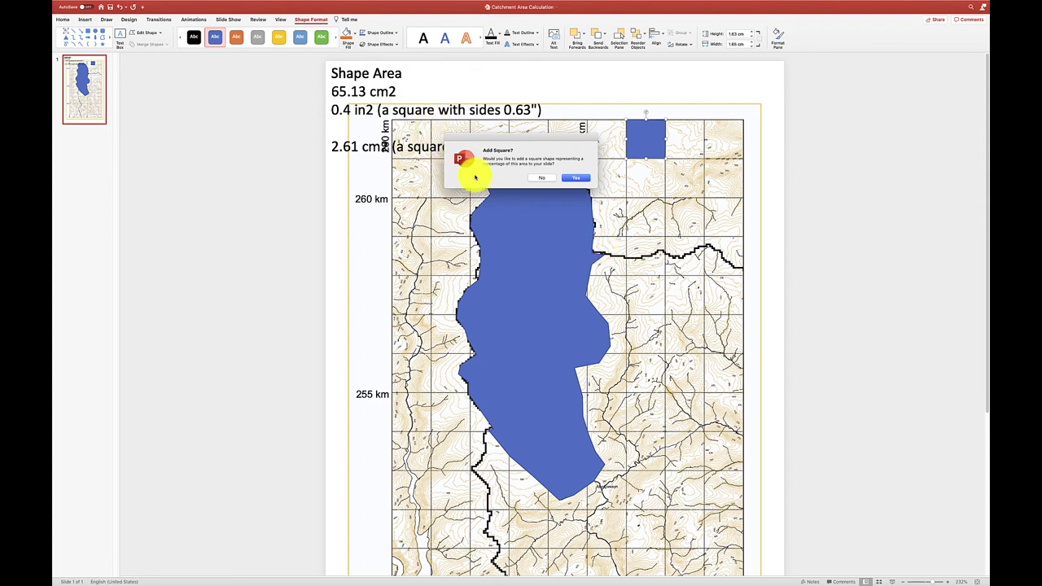
{"action": "left_click", "coordinate": [543, 179]}
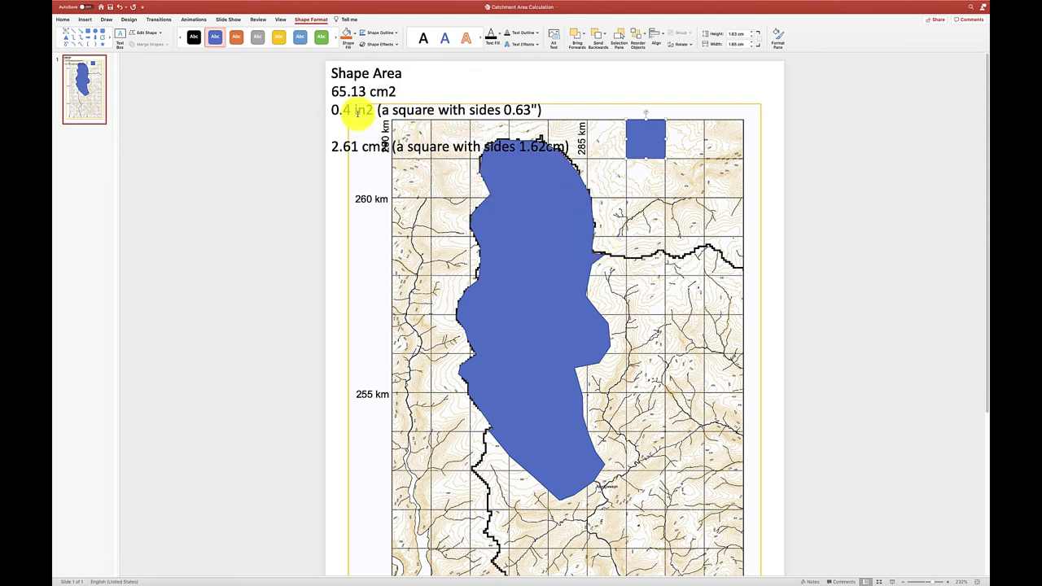
{"action": "double_click", "coordinate": [344, 147]}
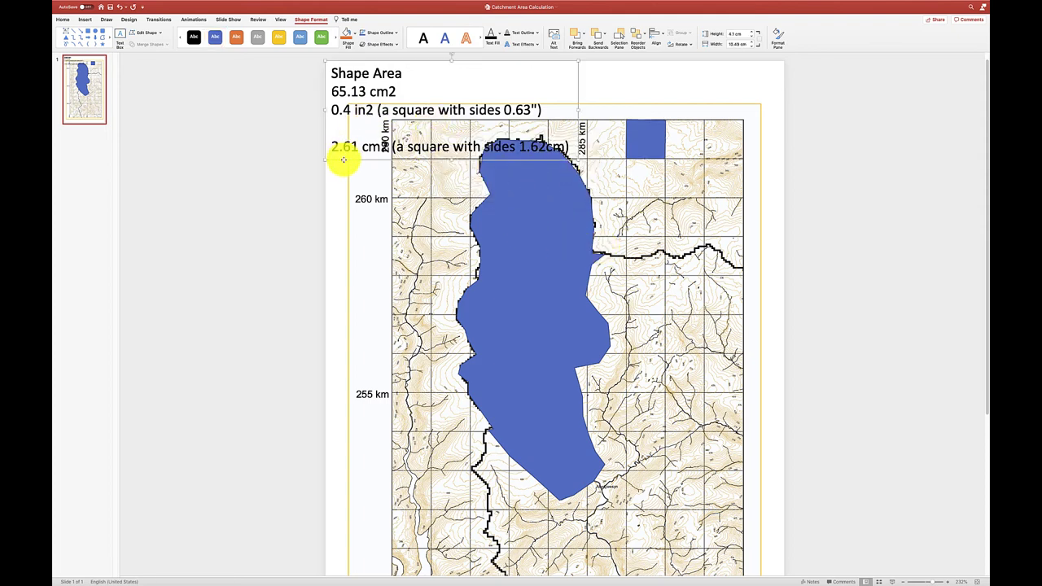
Step: Move the new label right and change its heading to 'Grid Square Area'
{"action": "left_click_drag", "start_coordinate": [344, 159], "coordinate": [477, 163]}
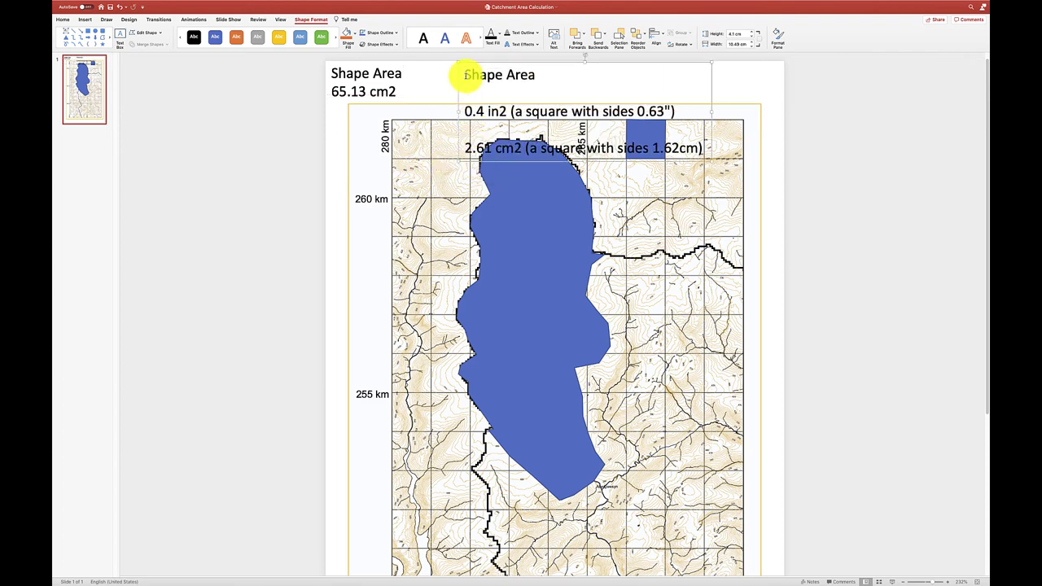
{"action": "type", "text": "Grid Squ"}
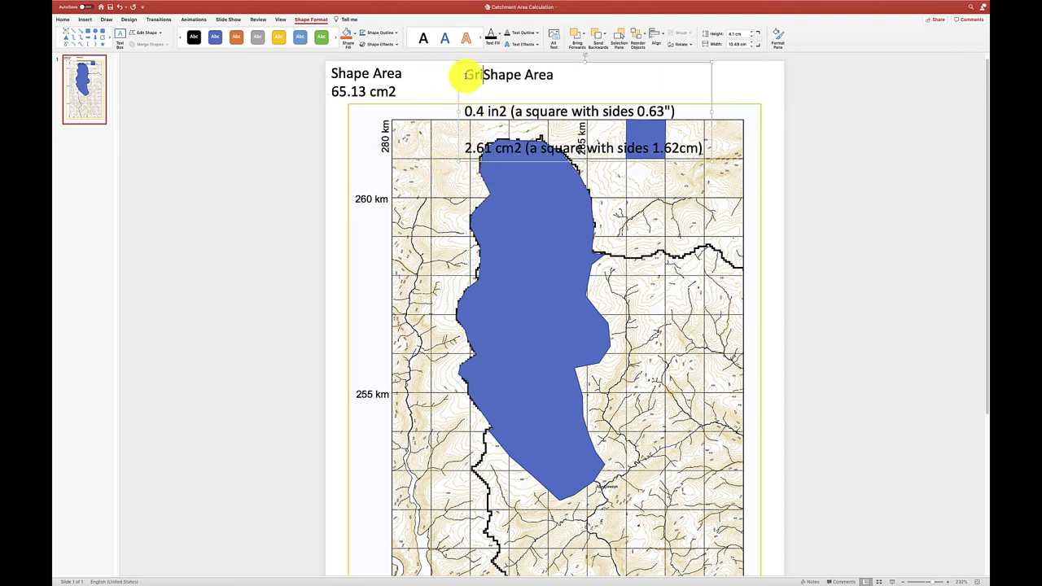
{"action": "type", "text": "are"}
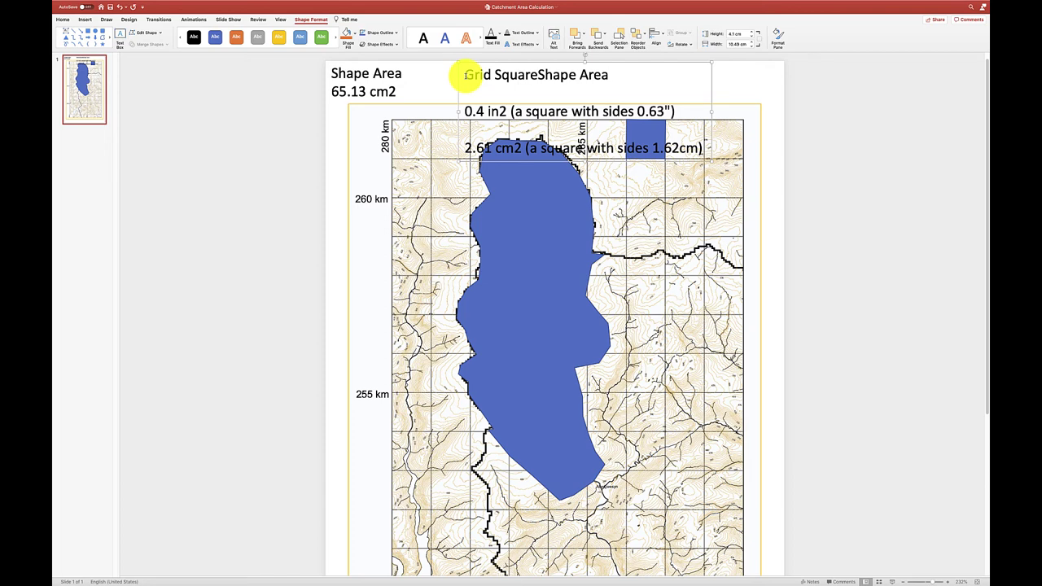
{"action": "key", "text": "Delete"}
{"action": "key", "text": "Delete"}
{"action": "key", "text": "Delete"}
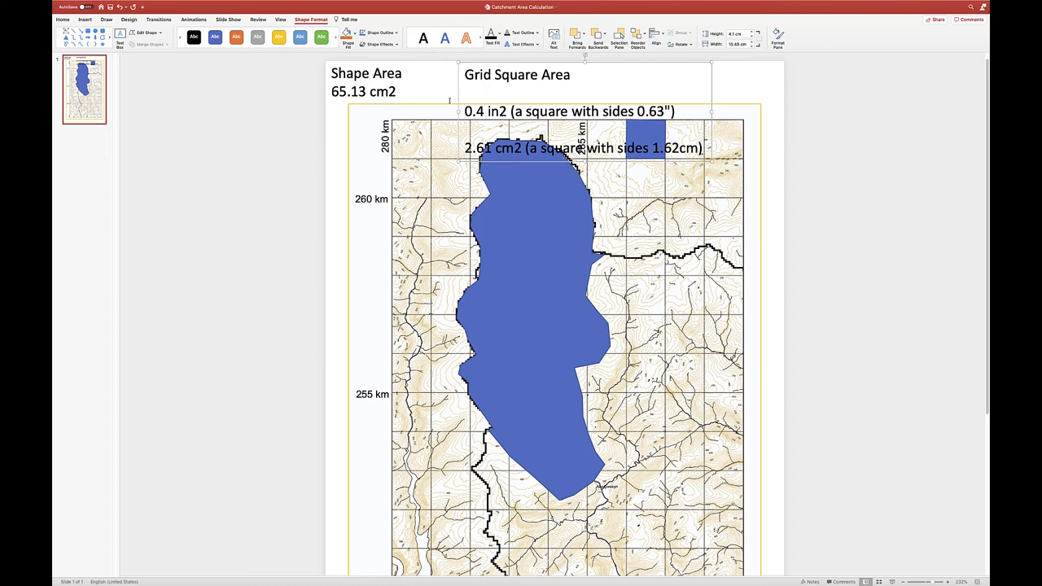
Step: Delete the inch line and side-length note, leaving 2.61 cm2, and place the label top right
{"action": "left_click_drag", "start_coordinate": [468, 112], "coordinate": [676, 114]}
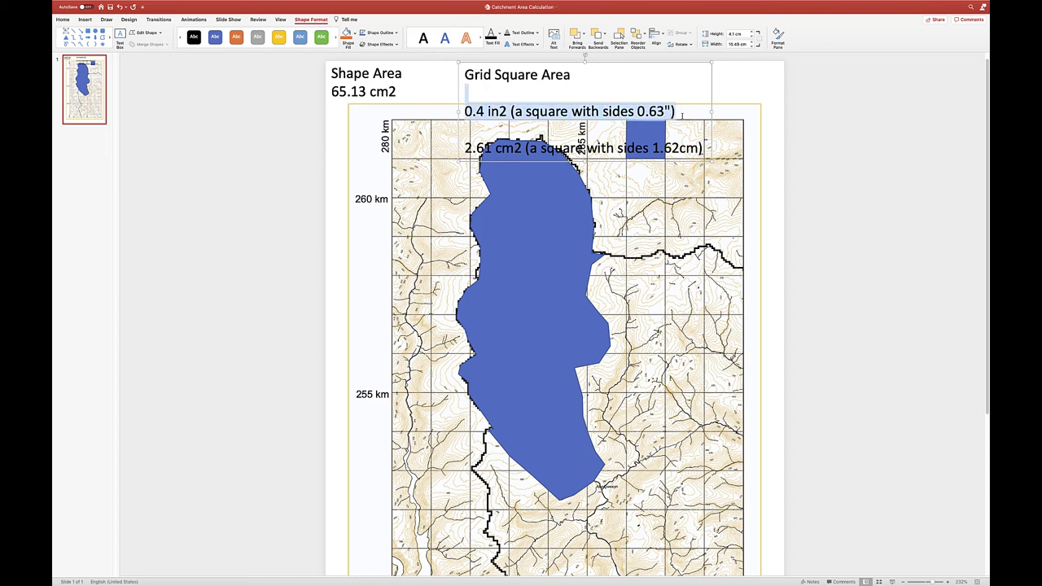
{"action": "key", "text": "Delete"}
{"action": "key", "text": "Delete"}
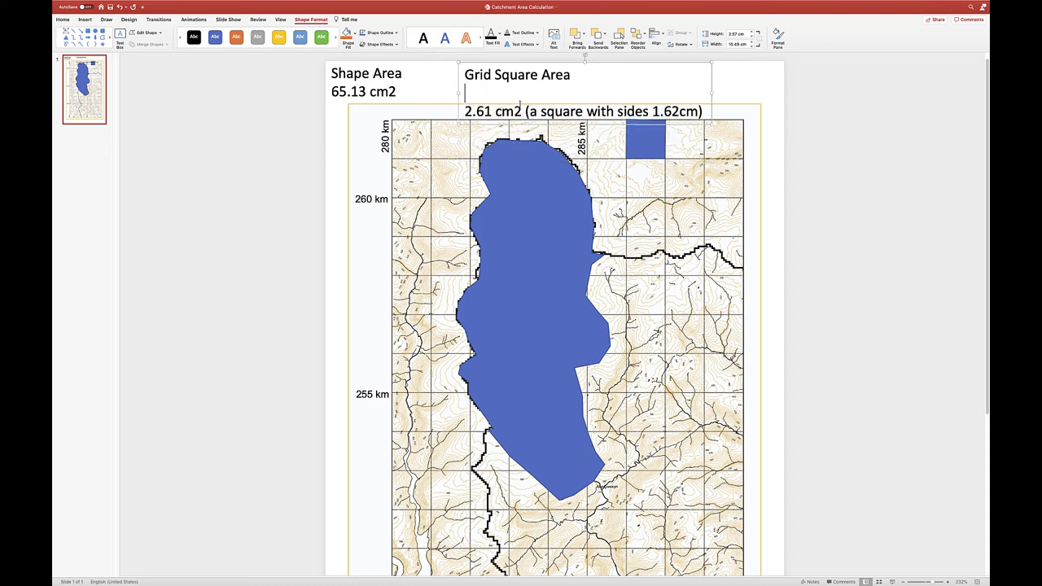
{"action": "key", "text": "Delete"}
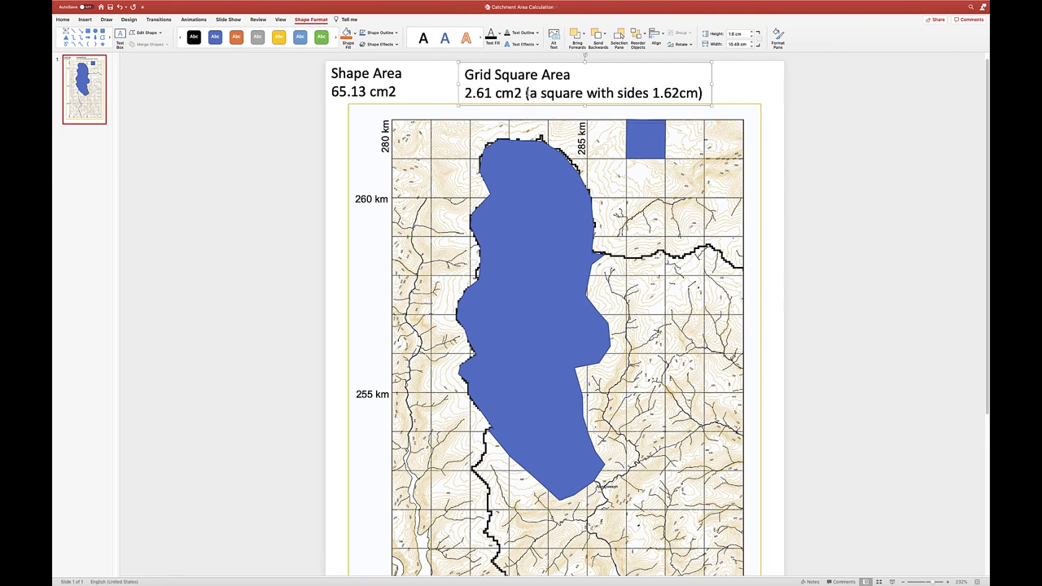
{"action": "left_click_drag", "start_coordinate": [556, 94], "coordinate": [694, 94]}
{"action": "key", "text": "BackSpace"}
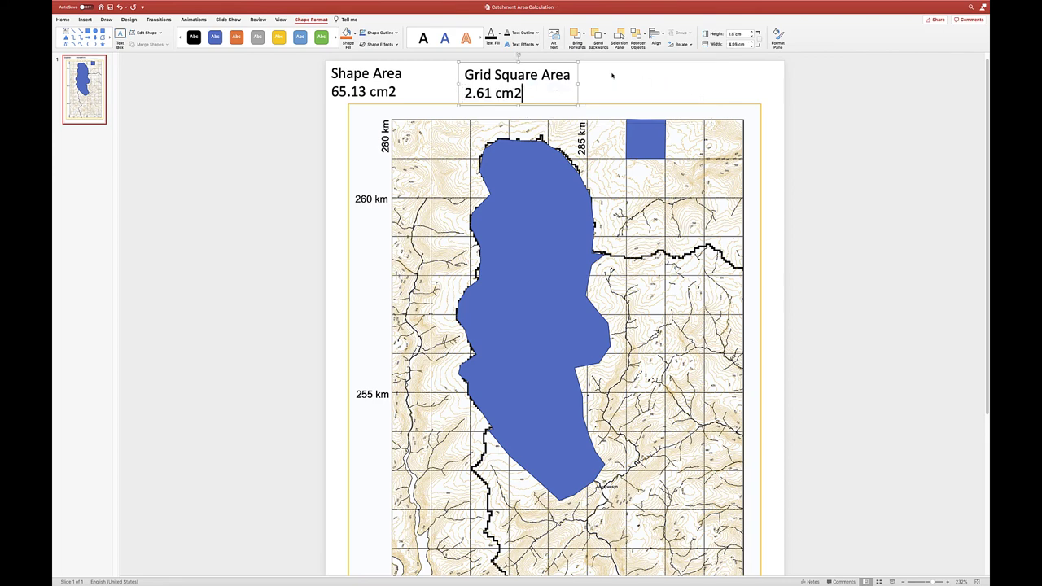
{"action": "left_click_drag", "start_coordinate": [481, 63], "coordinate": [688, 63]}
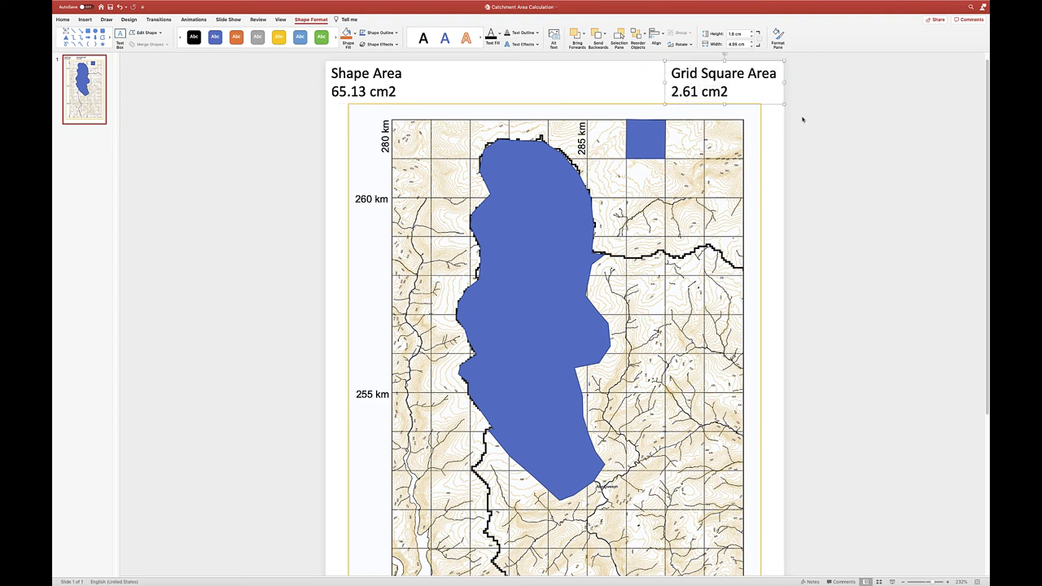
{"action": "left_click", "coordinate": [830, 240]}
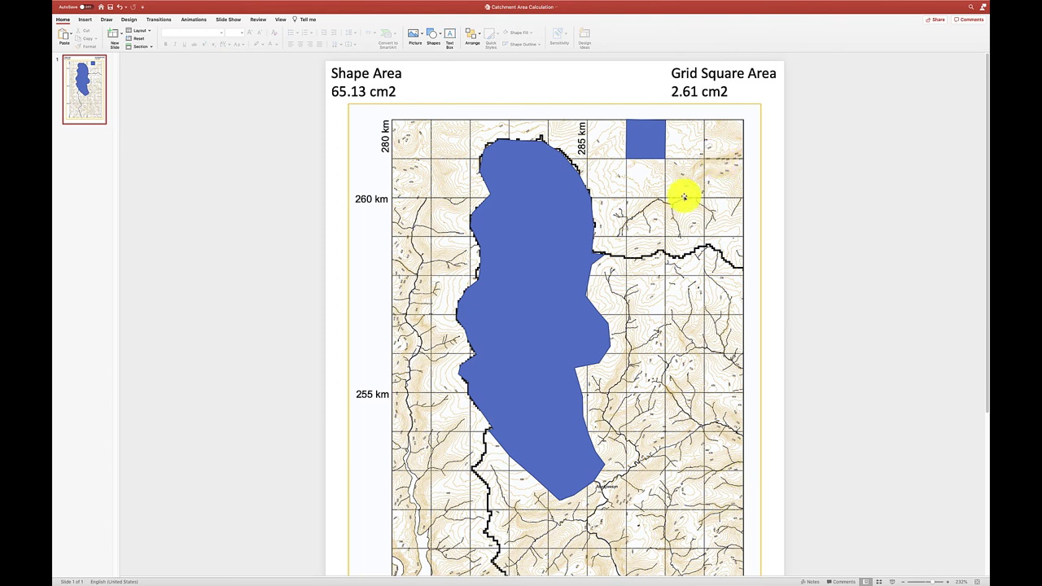